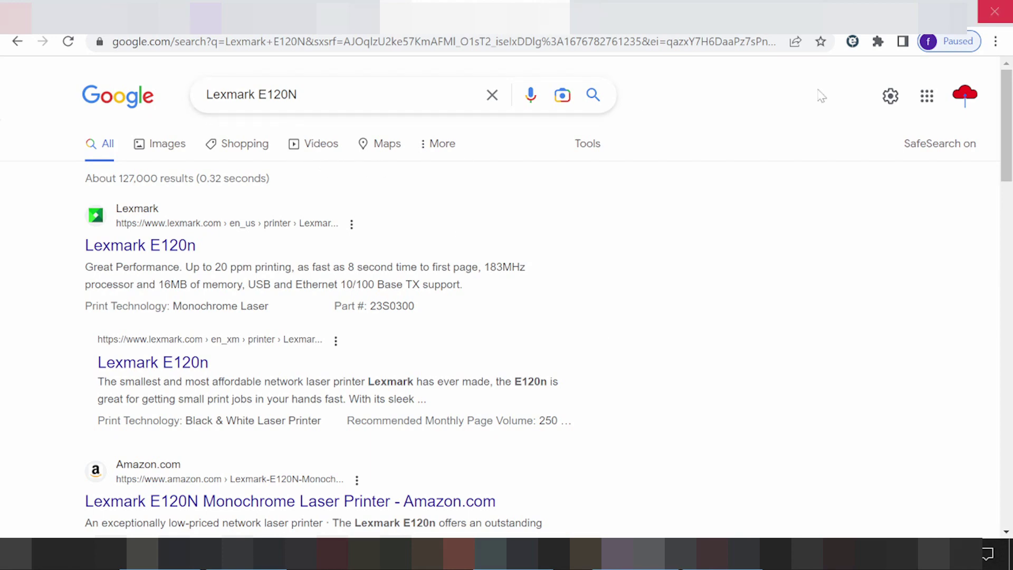
- Search Google for 'Lexmark E120N driver download'
left_click(300, 94)
type("driver d")
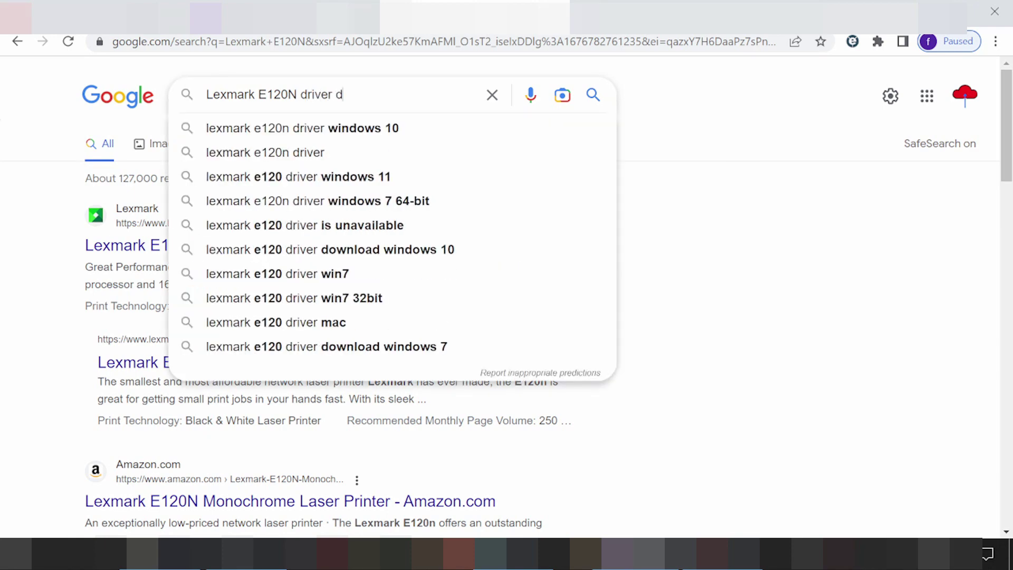
type("ownload")
key("Return")
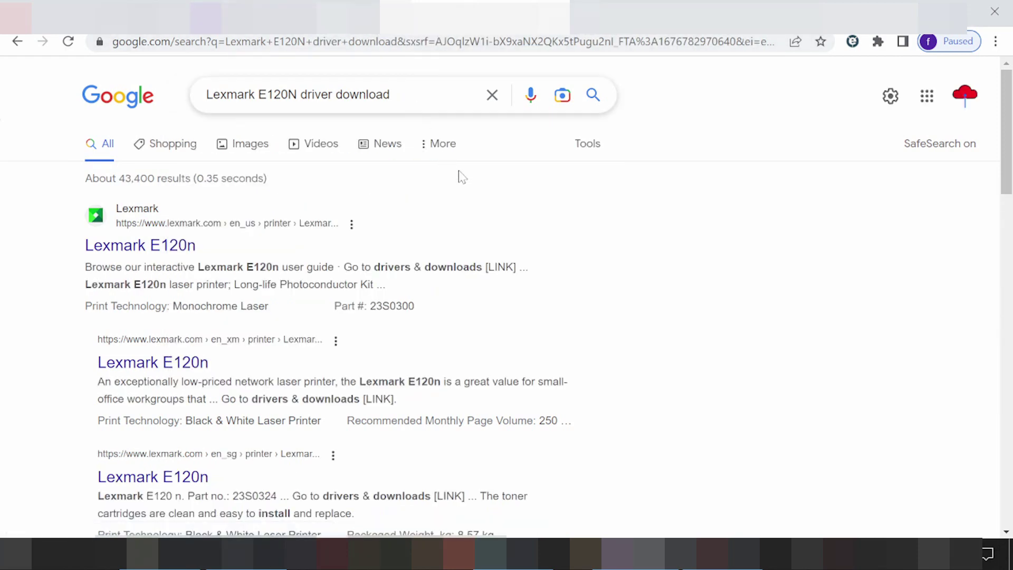
- Scroll through the results and open the official Lexmark E120n product page
scroll(462, 176, "down", 2)
scroll(462, 176, "down", 10)
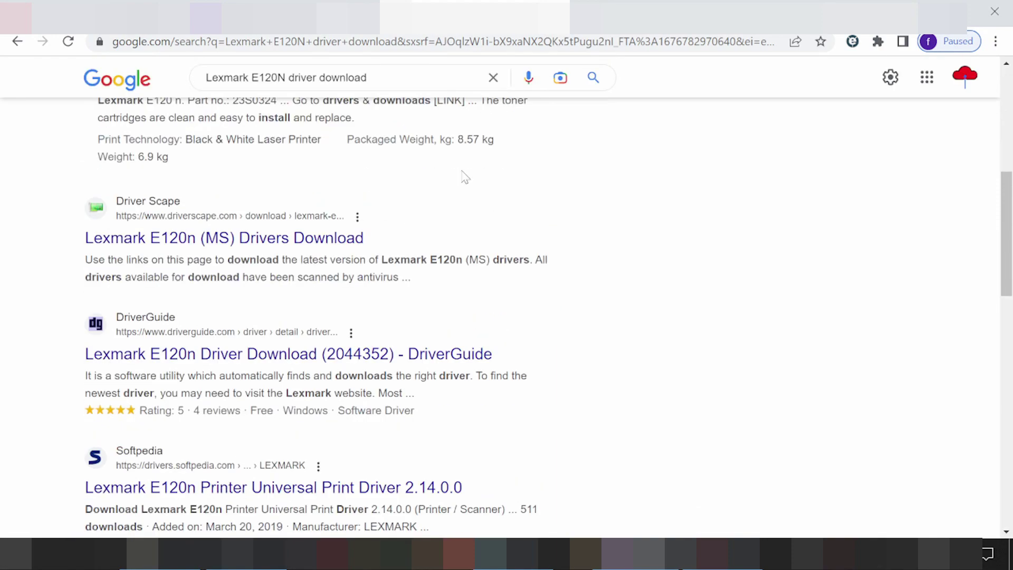
scroll(464, 177, "down", 6)
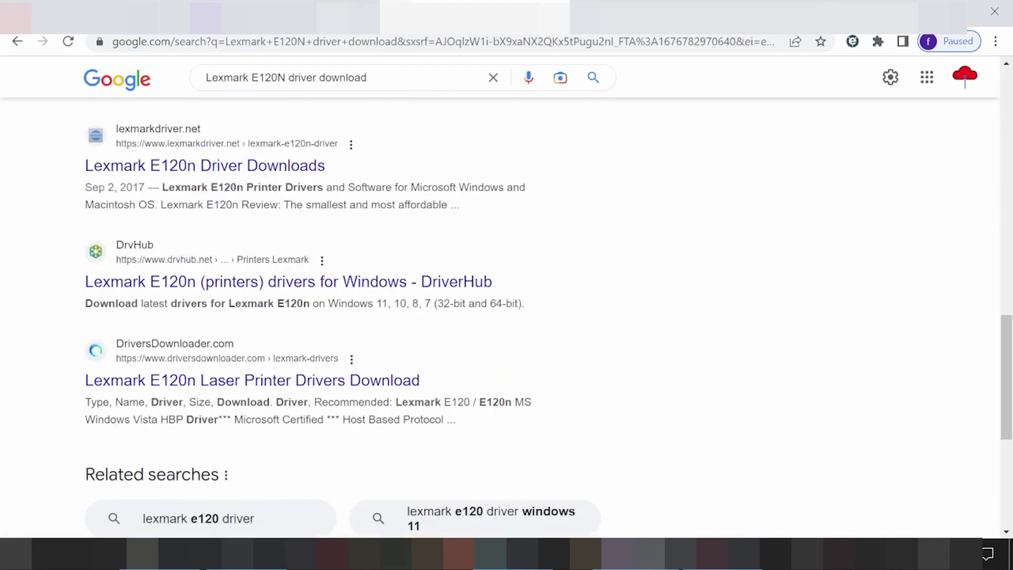
scroll(146, 179, "up", 16)
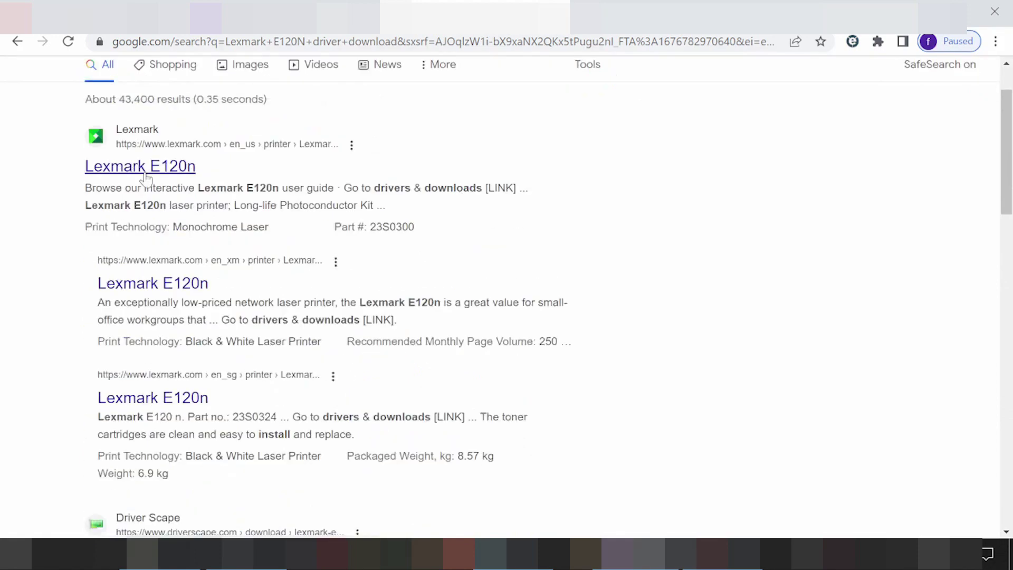
left_click(146, 167)
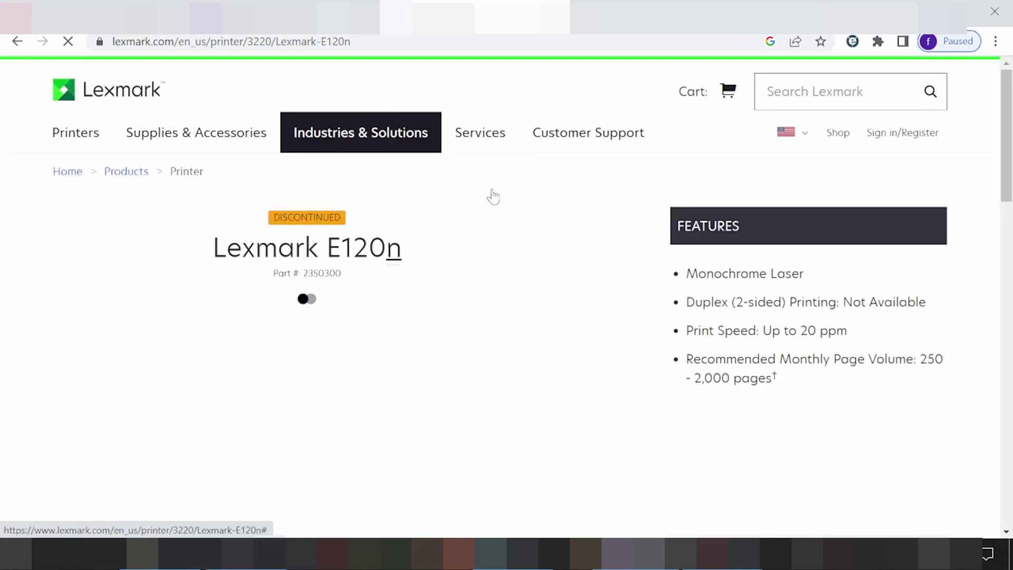
- Scroll down the E120n product page and follow its Drivers and Support link
scroll(517, 264, "down", 1)
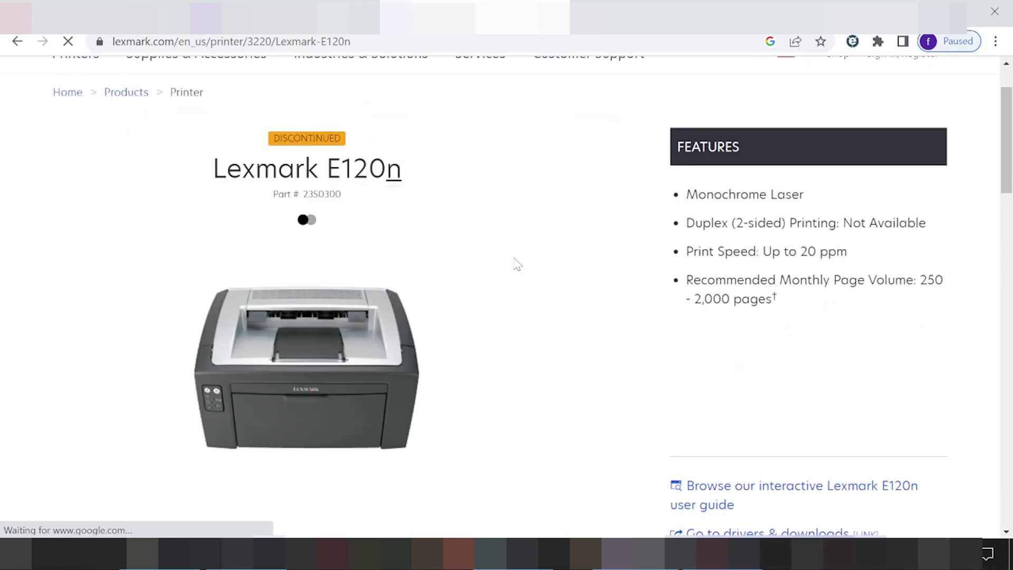
scroll(361, 265, "down", 1)
scroll(361, 258, "down", 2)
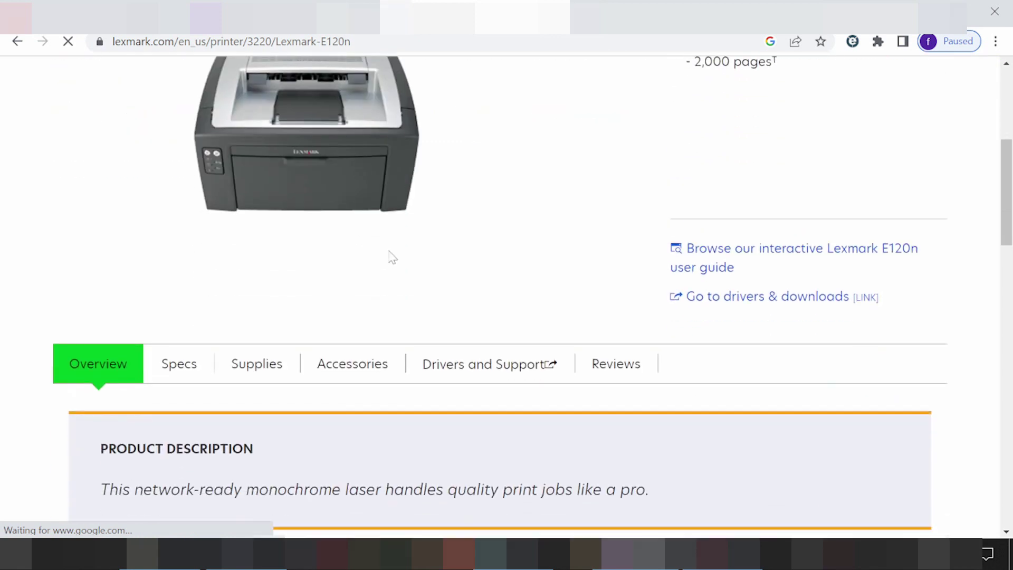
left_click(430, 372)
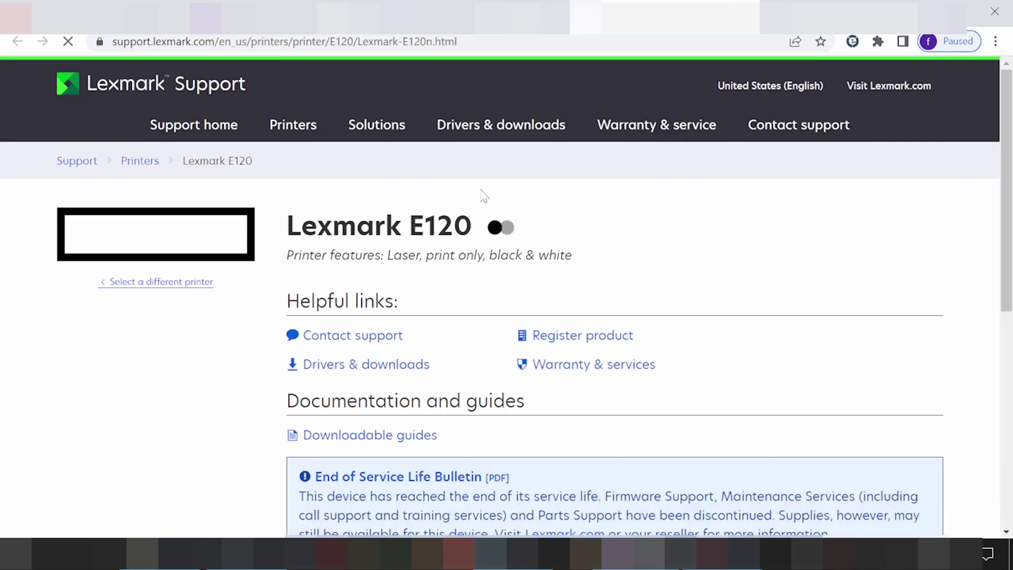
- Open the E120 Drivers & downloads page and scroll to the Windows 10 (64-bit) downloads table
left_click(330, 372)
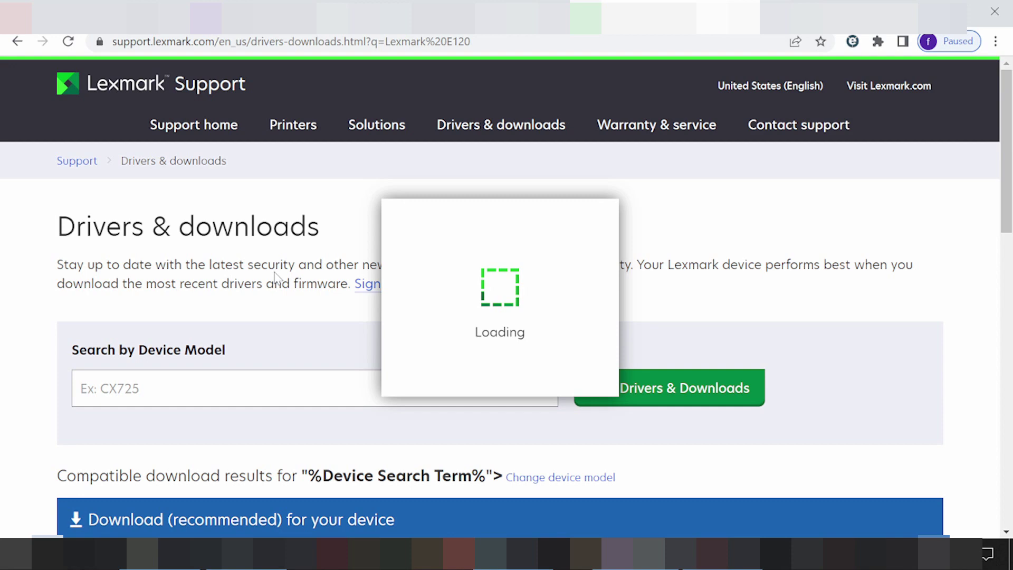
scroll(506, 295, "down", 3)
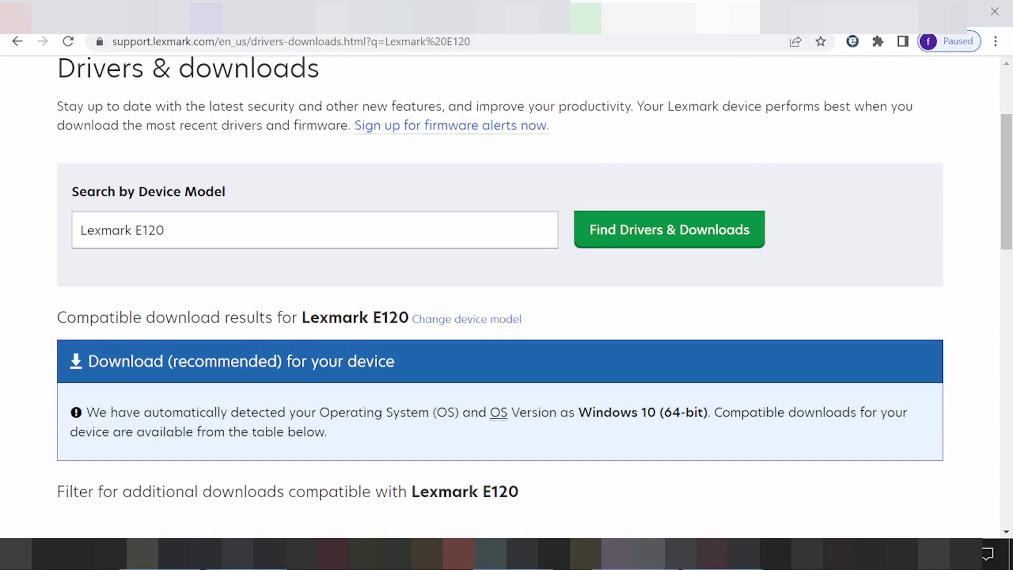
scroll(506, 296, "down", 2)
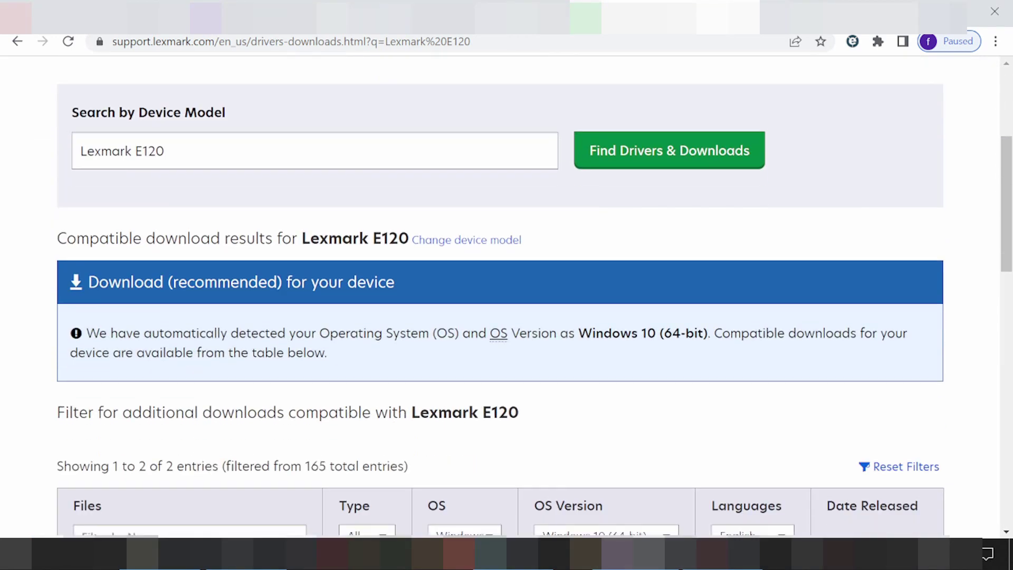
scroll(507, 295, "down", 6)
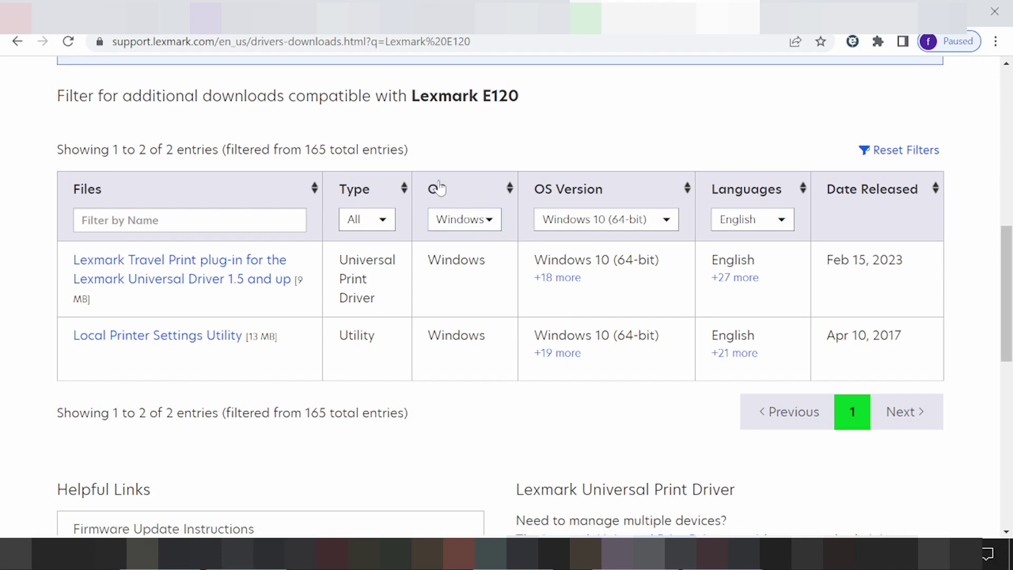
- Filter the E120 downloads to Linux/Unix and Red Hat Enterprise Linux ES 5.0
left_click(459, 222)
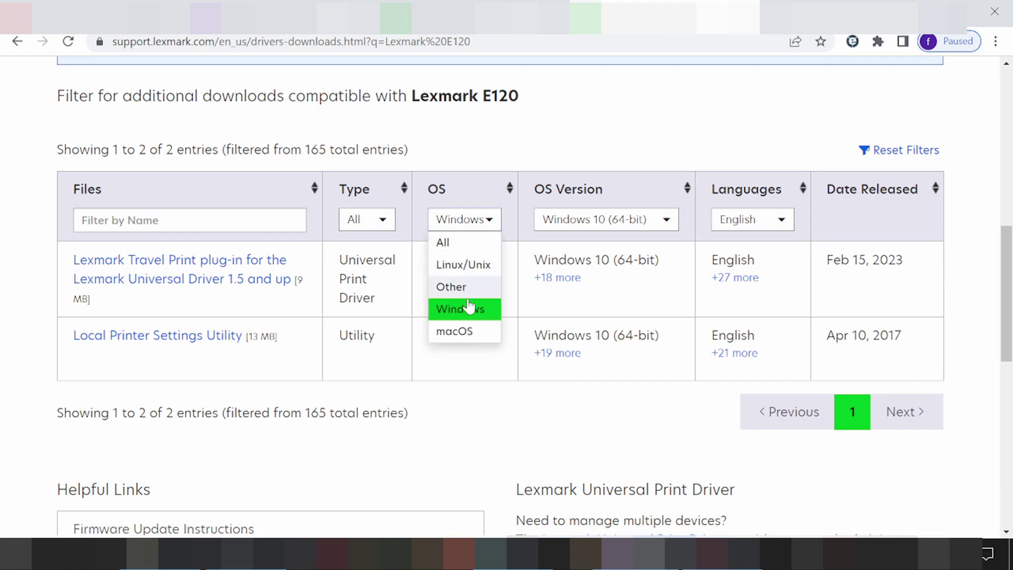
left_click(460, 264)
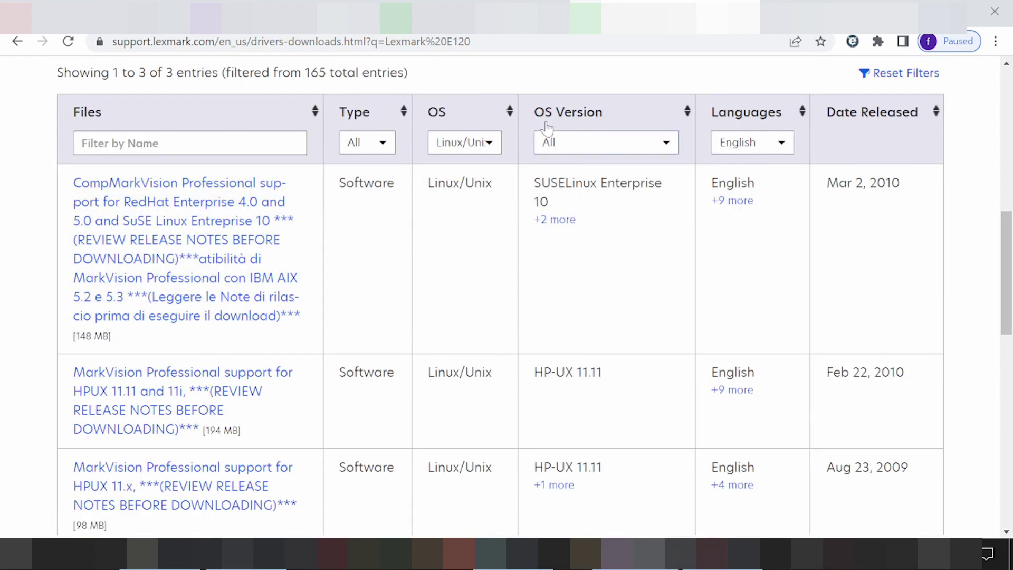
left_click(581, 149)
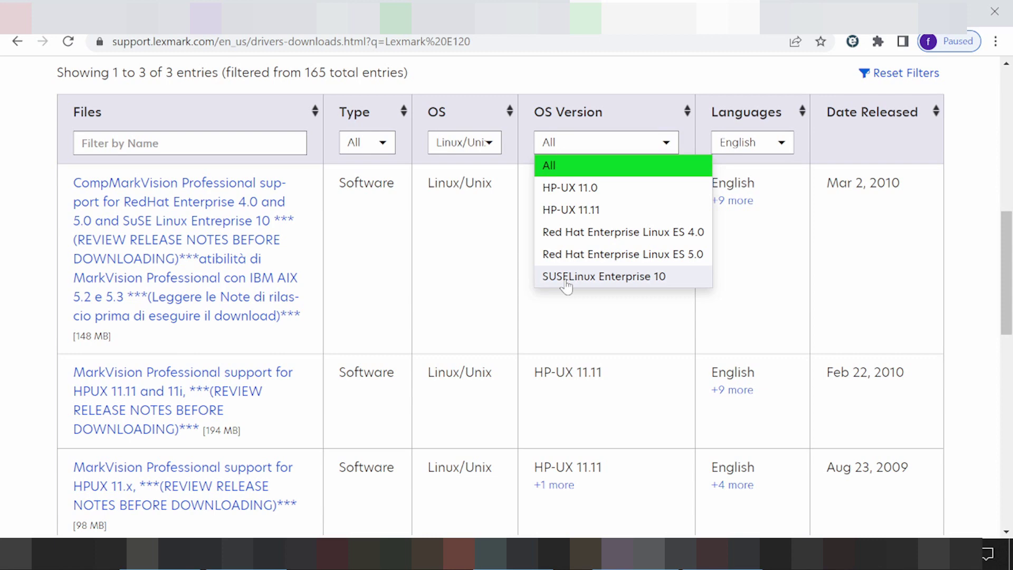
left_click(576, 257)
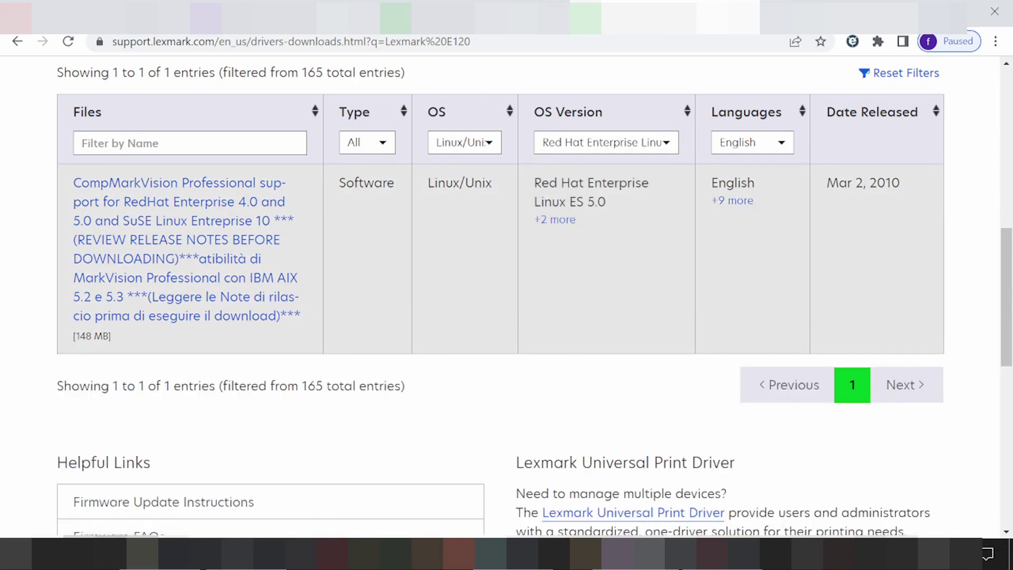
- Highlight the release date and OS version text of the remaining MarkVision Professional entry
left_click_drag(840, 183, 885, 185)
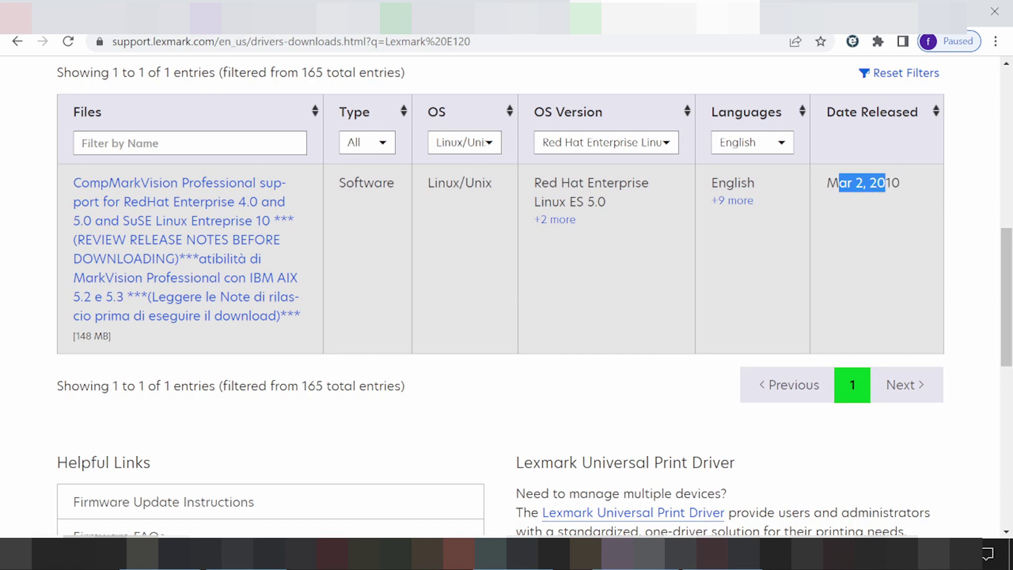
left_click_drag(577, 202, 598, 203)
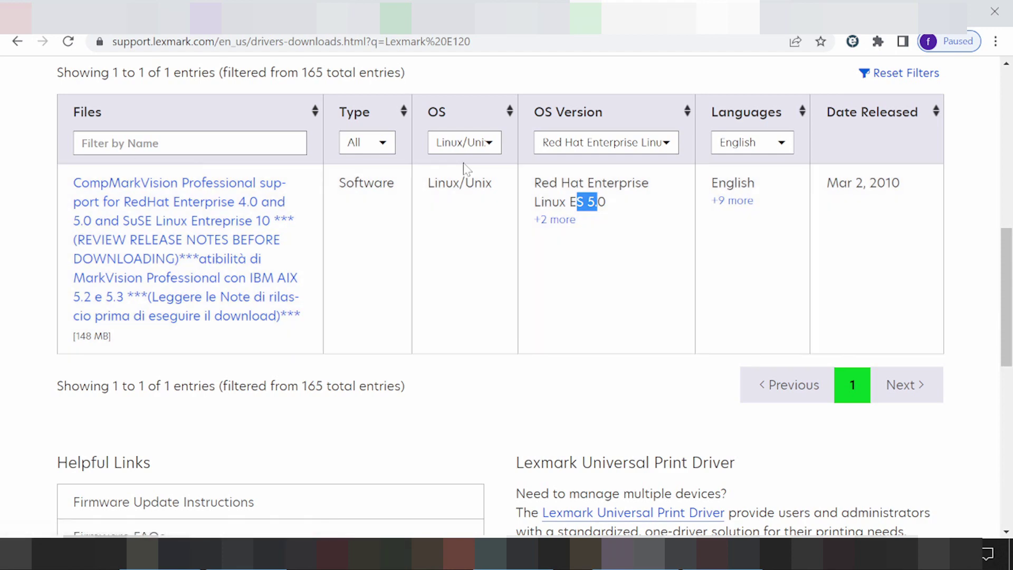
left_click(486, 143)
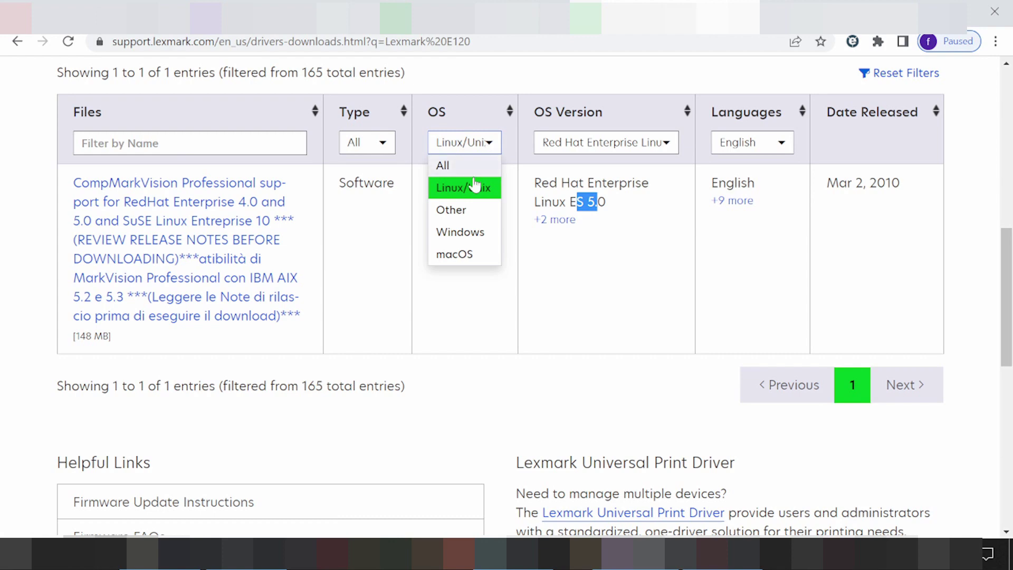
- Try the macOS filter, then switch the OS filter to Windows
left_click(460, 254)
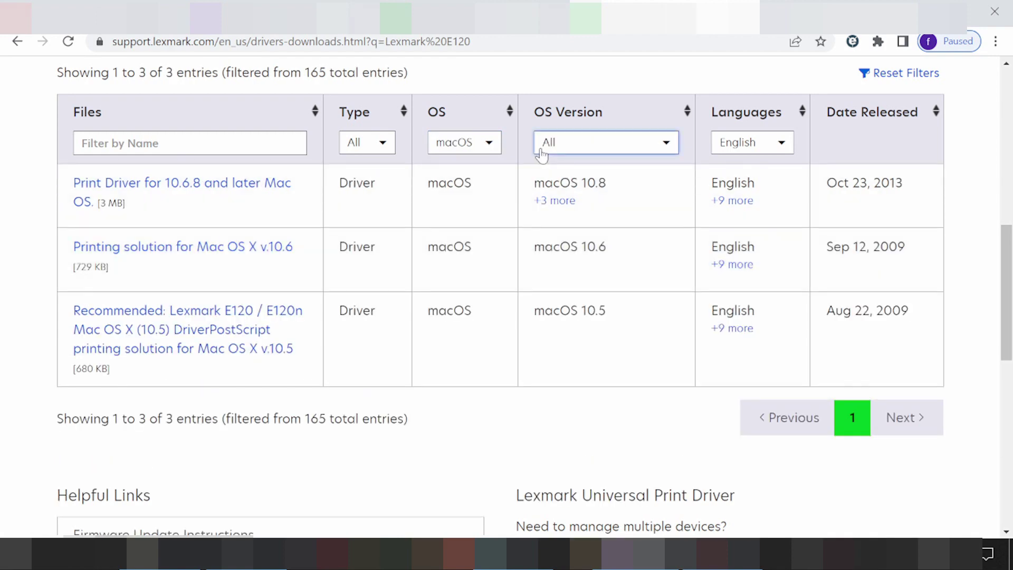
left_click(539, 139)
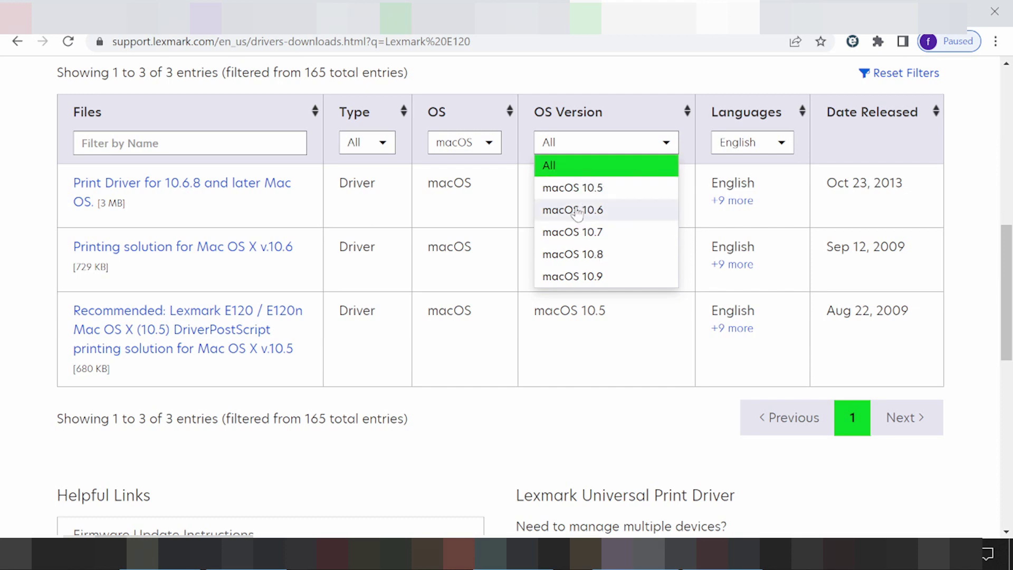
left_click(453, 143)
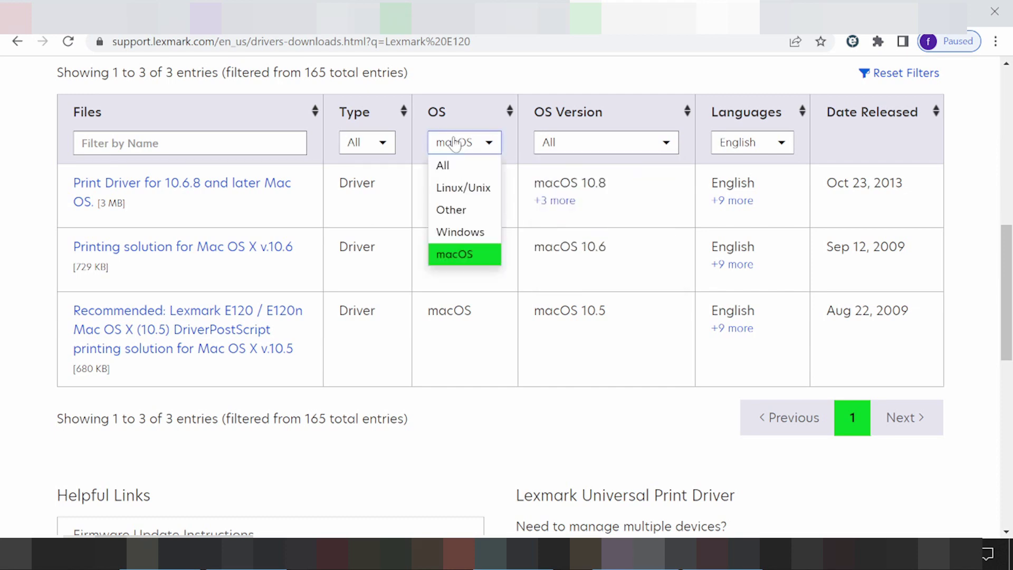
left_click(464, 234)
- Browse the Windows version list and pick Windows 11 (64-bit)
left_click(607, 143)
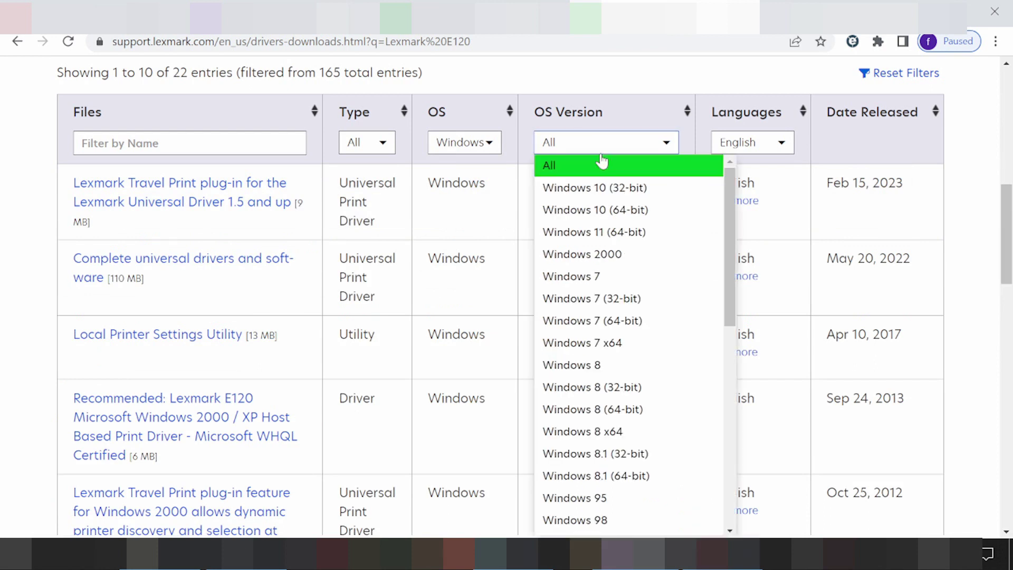
scroll(617, 232, "down", 6)
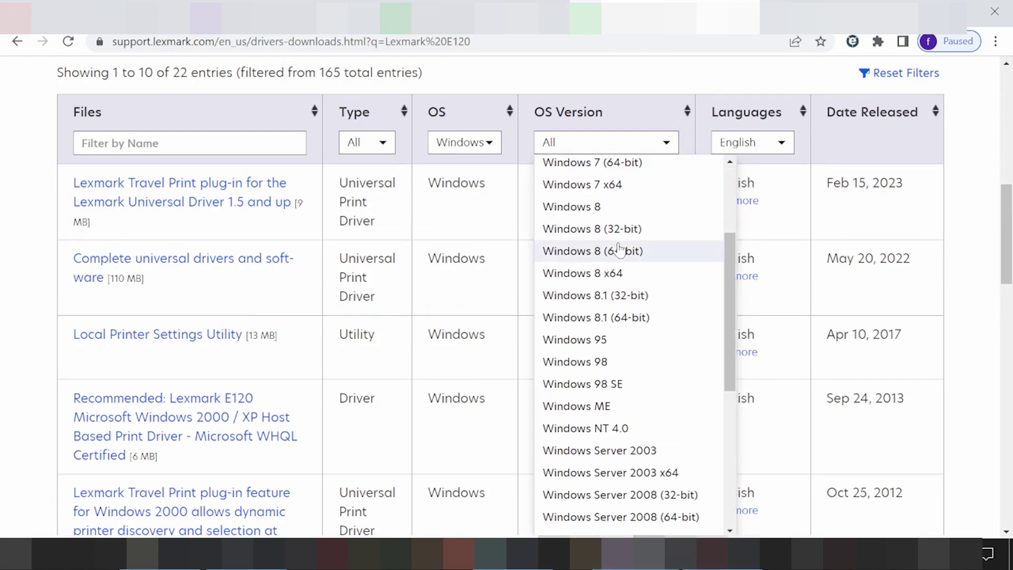
scroll(620, 253, "up", 3)
scroll(621, 253, "up", 3)
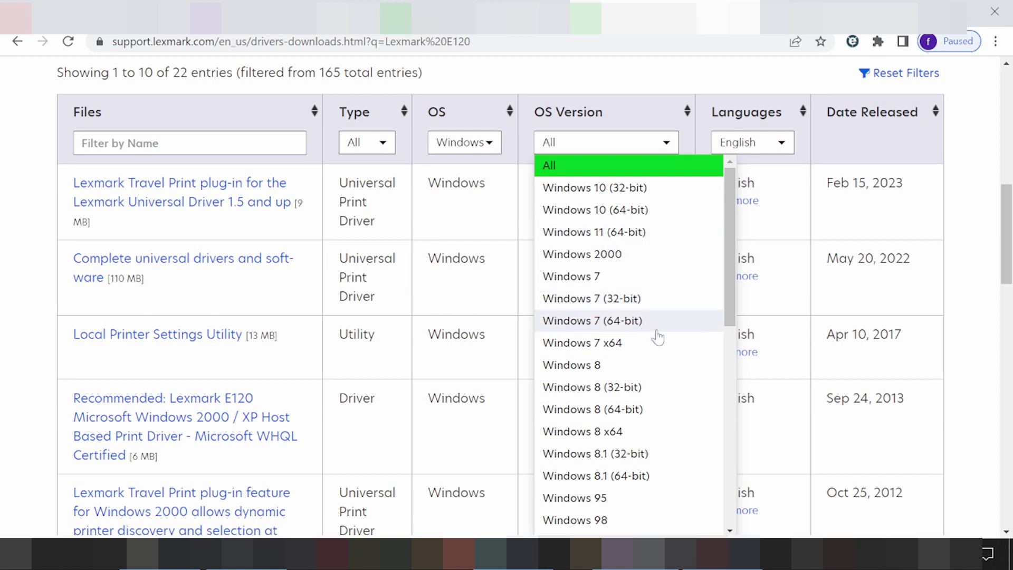
scroll(633, 351, "down", 2)
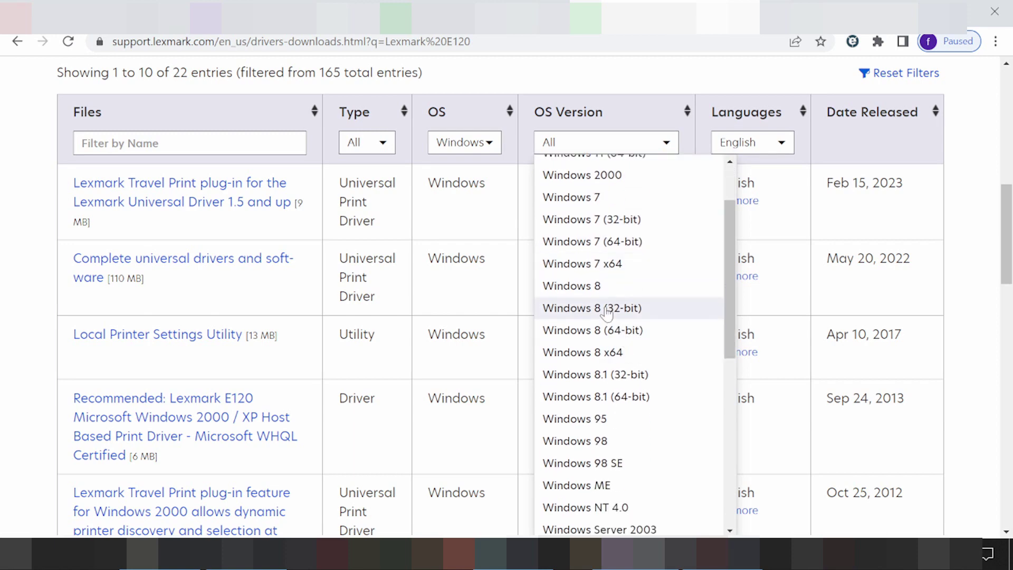
scroll(597, 295, "down", 1)
scroll(582, 278, "down", 3)
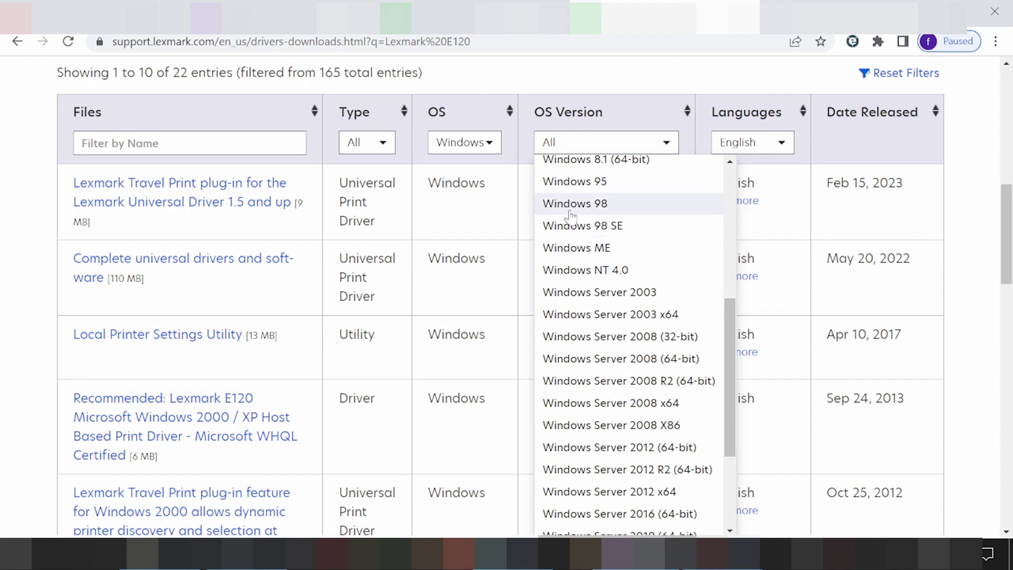
scroll(590, 318, "down", 2)
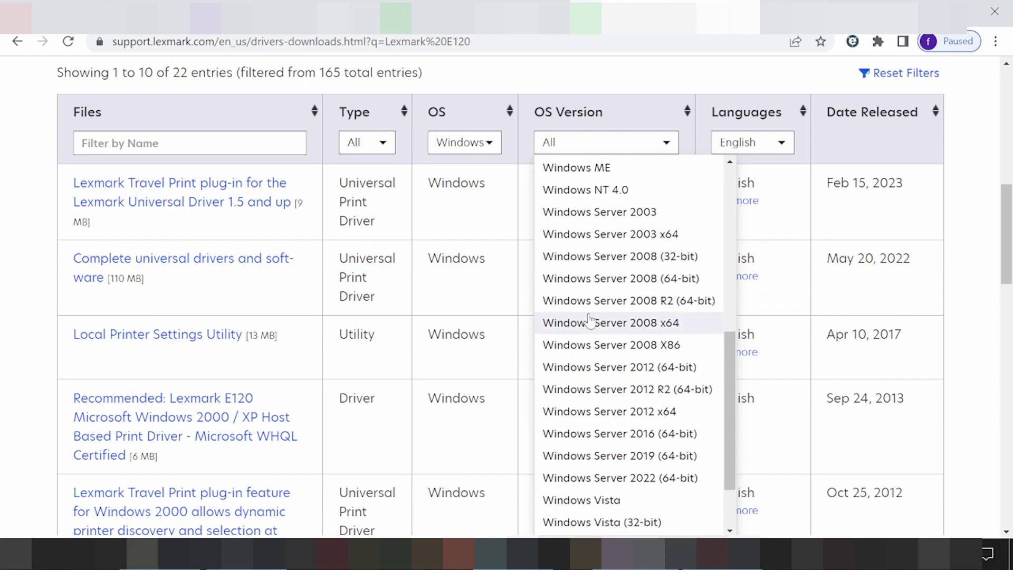
scroll(590, 318, "up", 5)
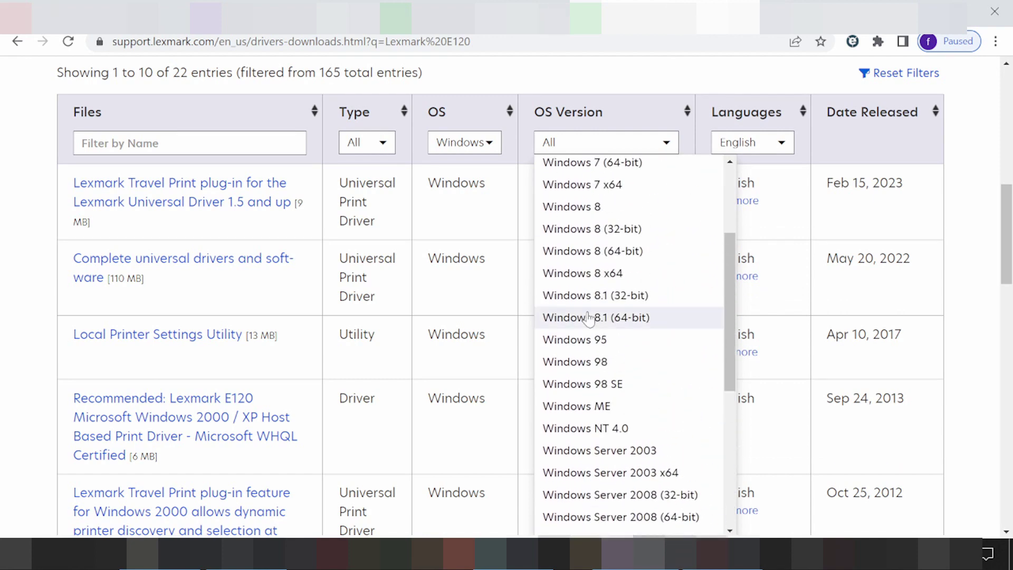
scroll(586, 317, "up", 3)
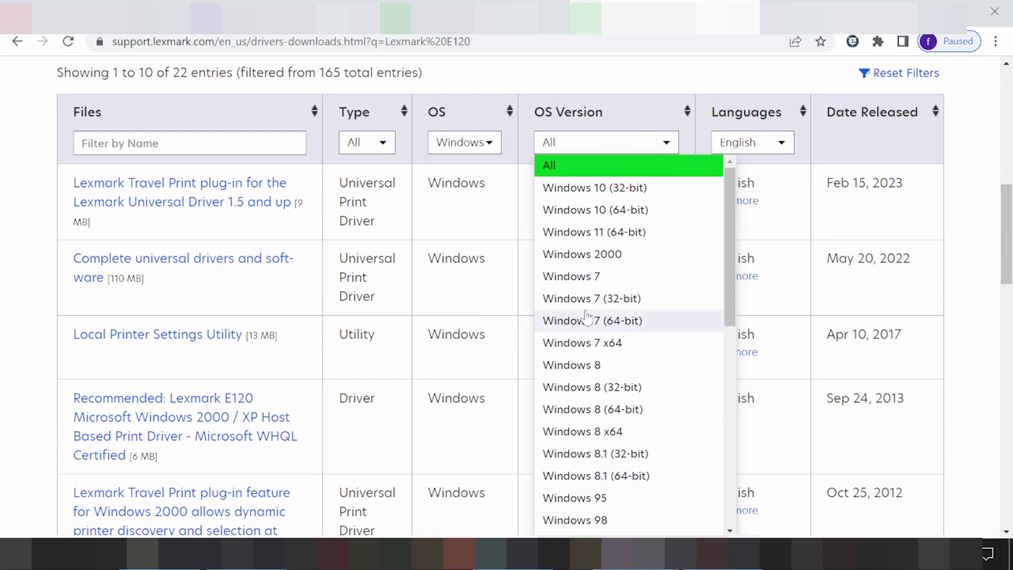
left_click(577, 243)
- Apply the Windows 11 (64-bit) filter and open the Feb 15, 2023 Lexmark Travel Print plug-in entry
left_click(577, 244)
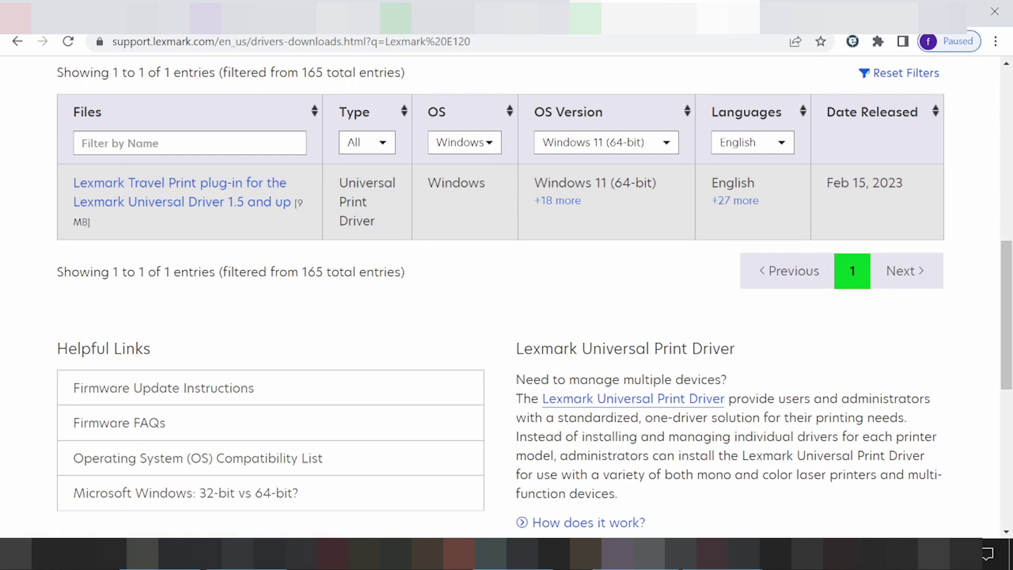
left_click_drag(833, 182, 919, 208)
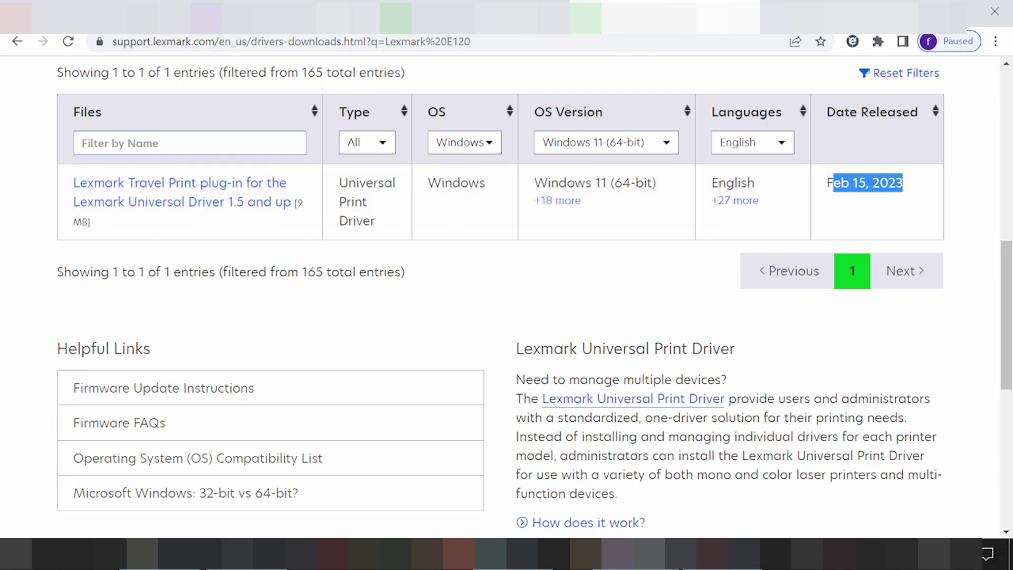
left_click(146, 180)
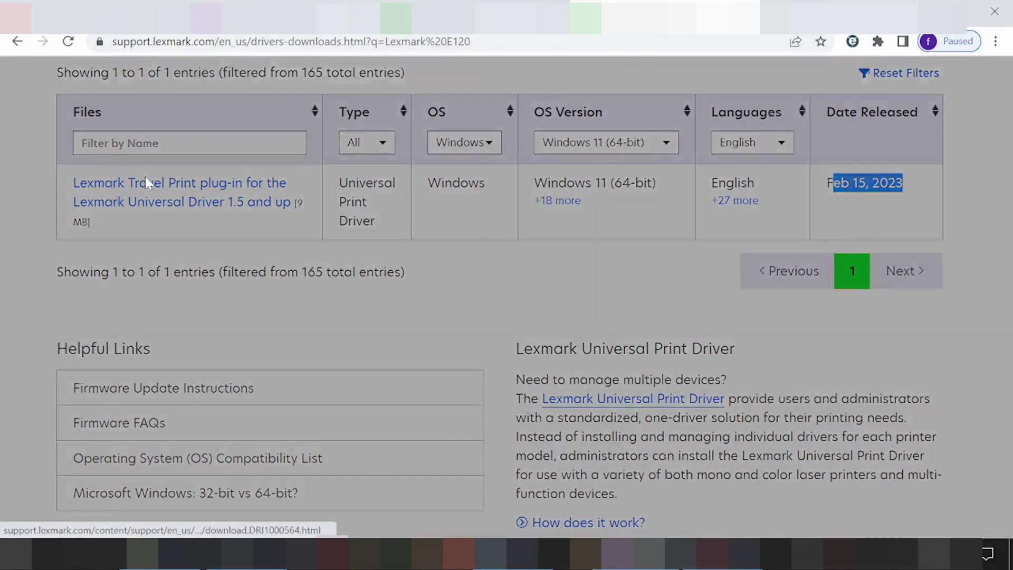
- Start the Lexmark Travel Print .exe download and close the Confirm Download dialog
scroll(607, 354, "down", 1)
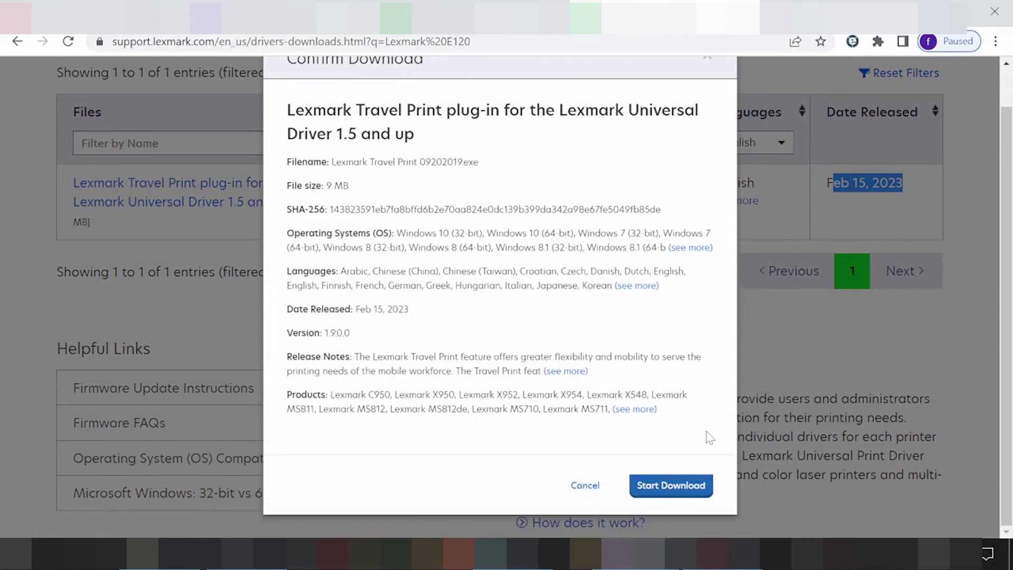
left_click(663, 485)
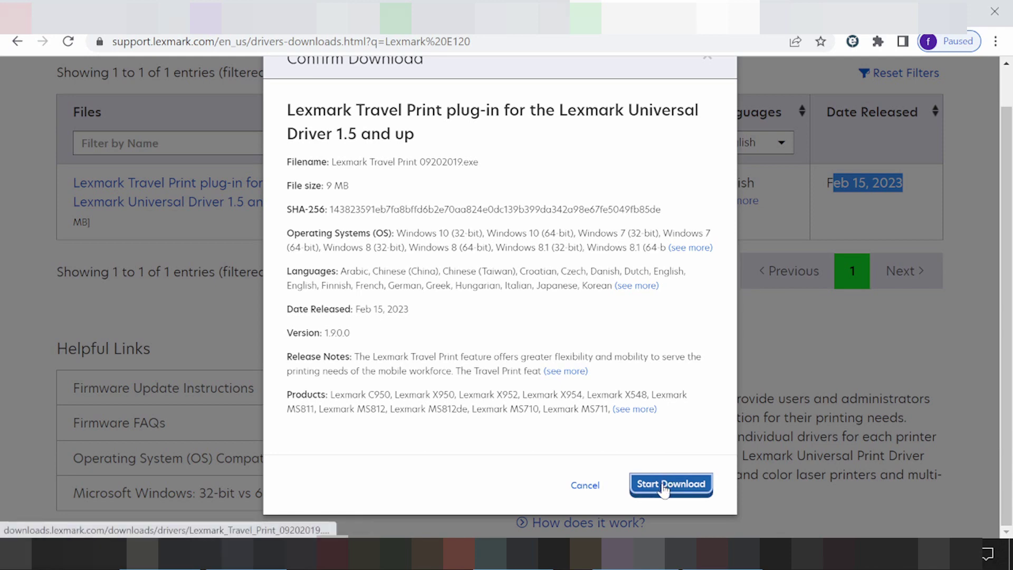
left_click(664, 489)
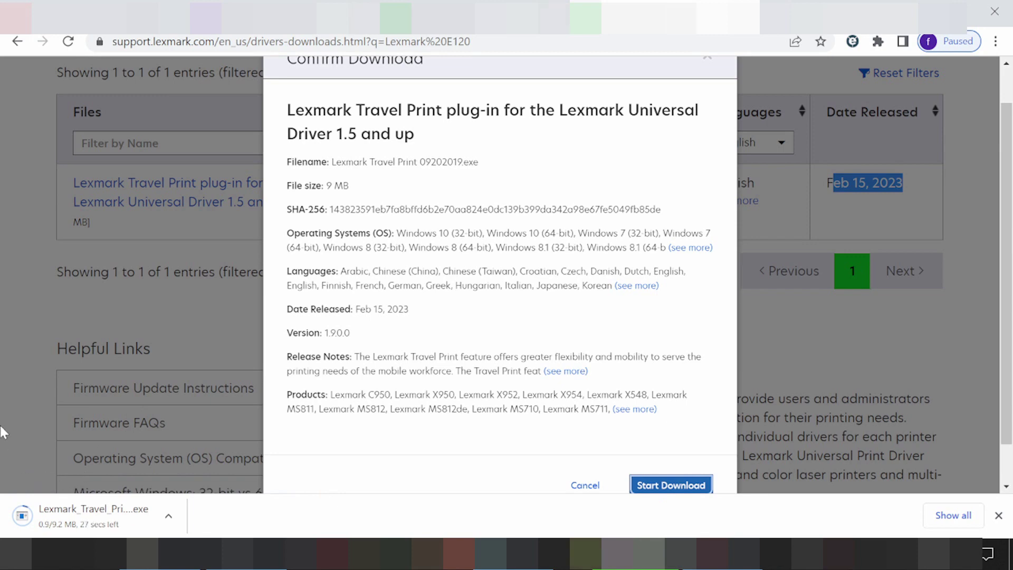
left_click(108, 314)
scroll(221, 247, "up", 2)
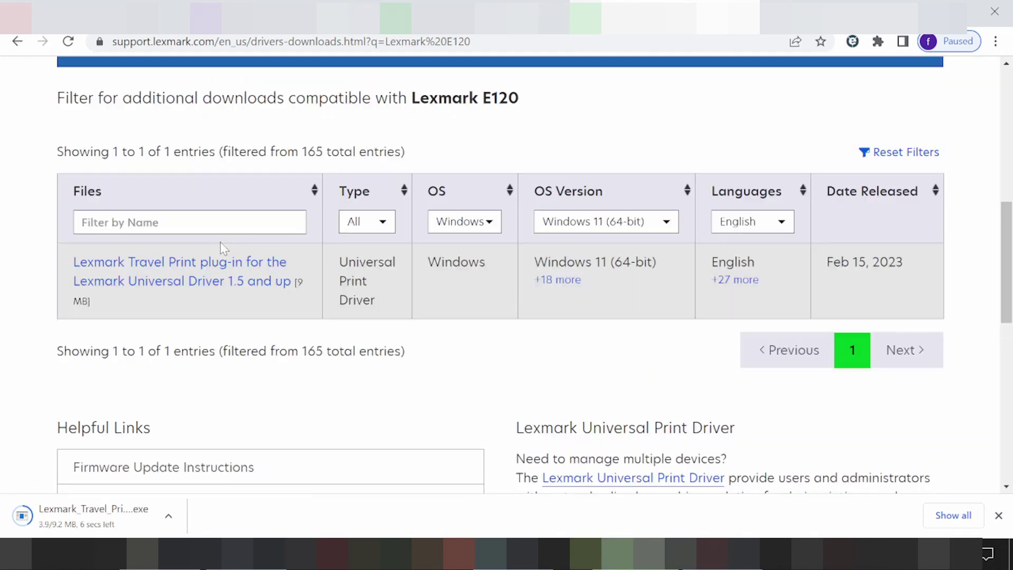
- Go back to the E120n product page, view the next printer photo, and check the download's menu
scroll(214, 244, "up", 1)
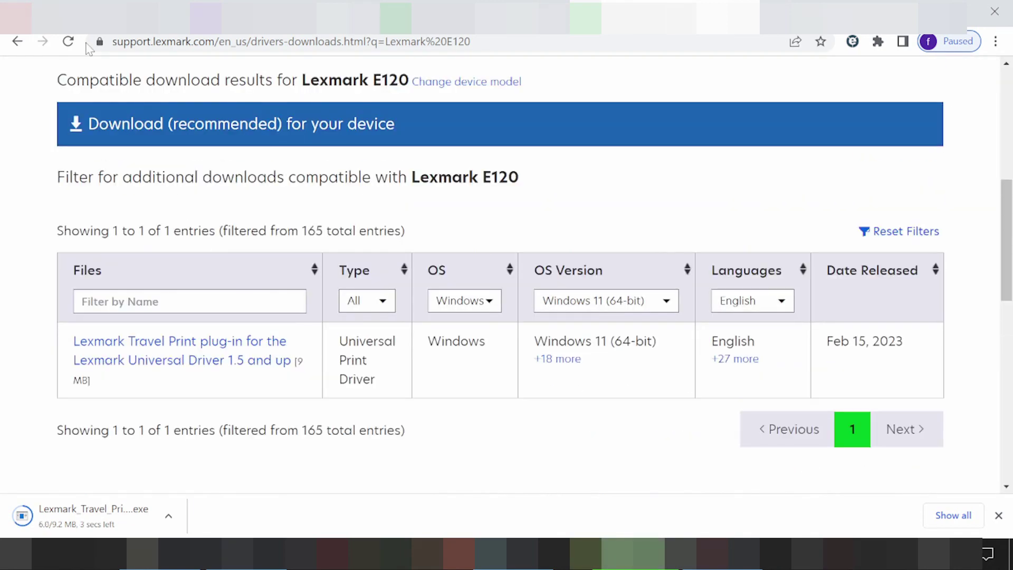
key("alt+Left")
scroll(410, 126, "up", 2)
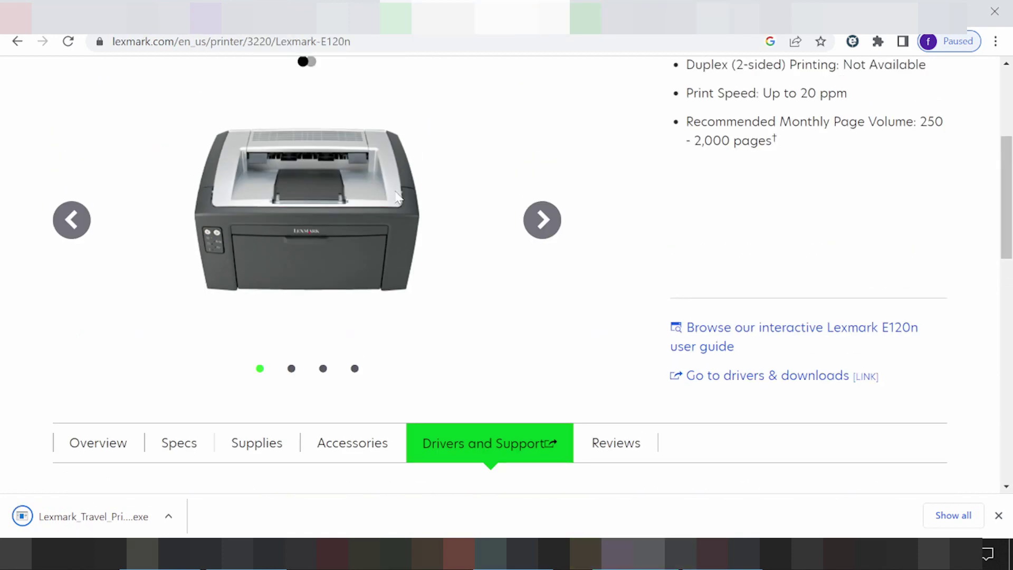
left_click(551, 230)
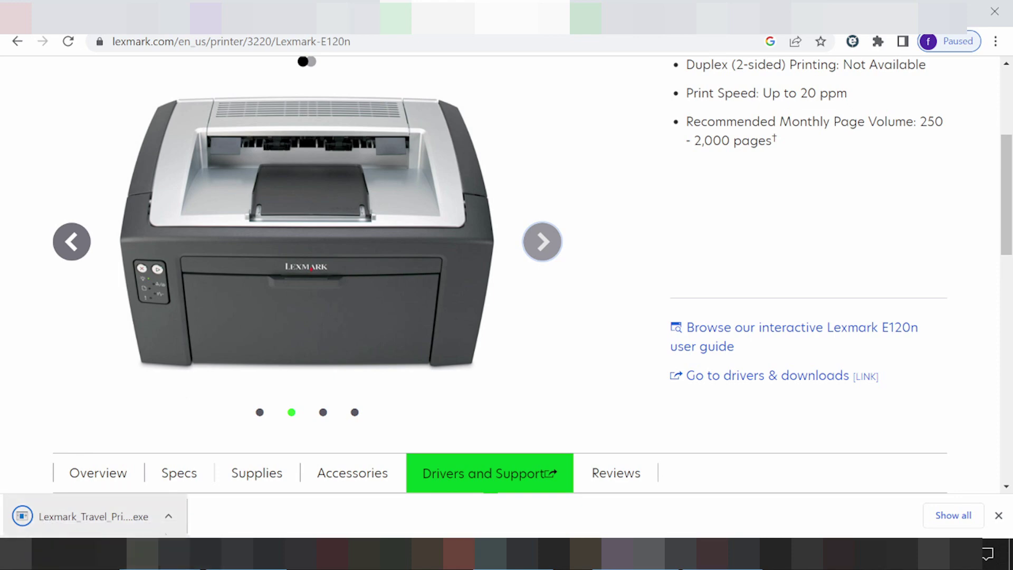
left_click(165, 520)
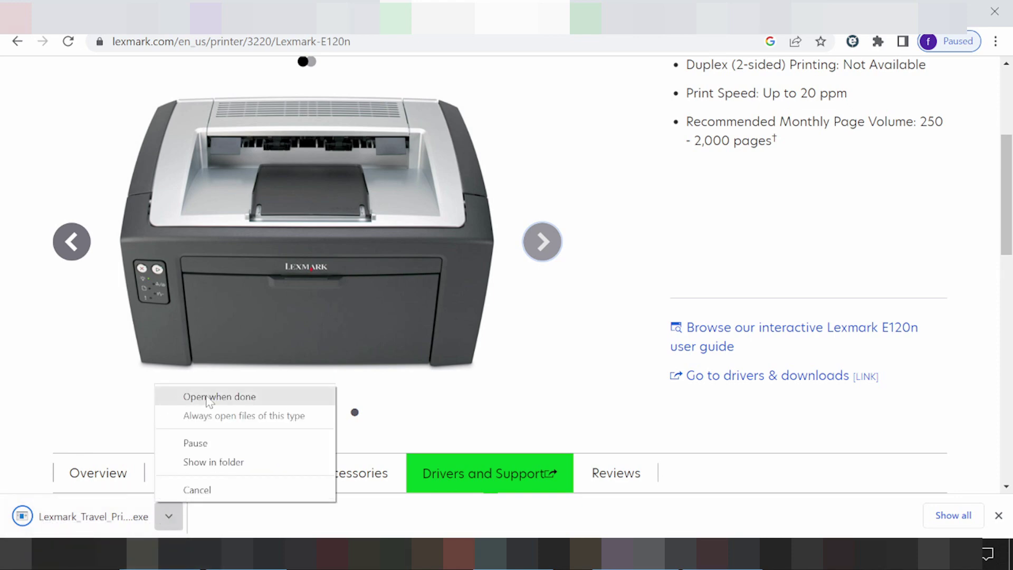
left_click(132, 390)
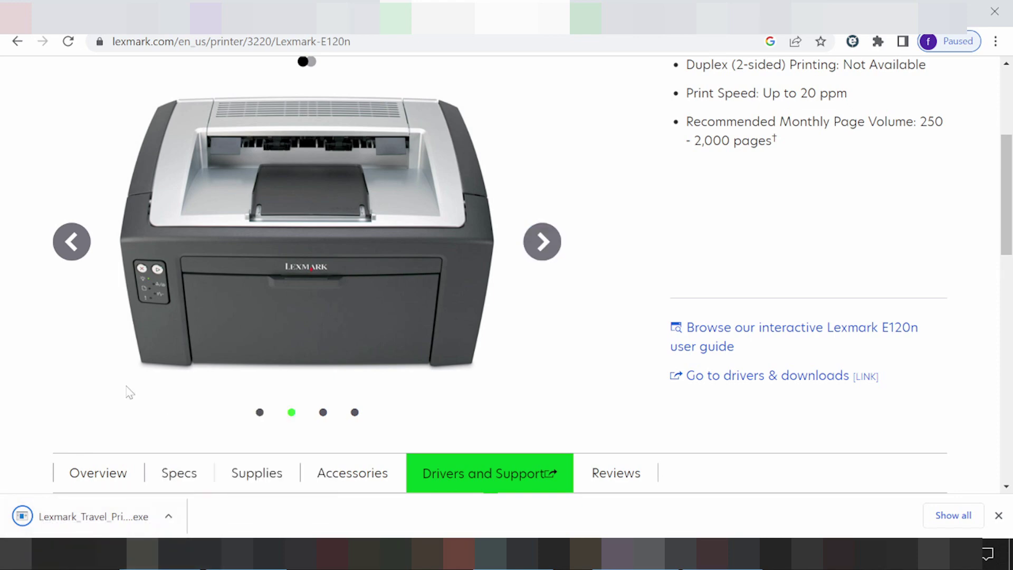